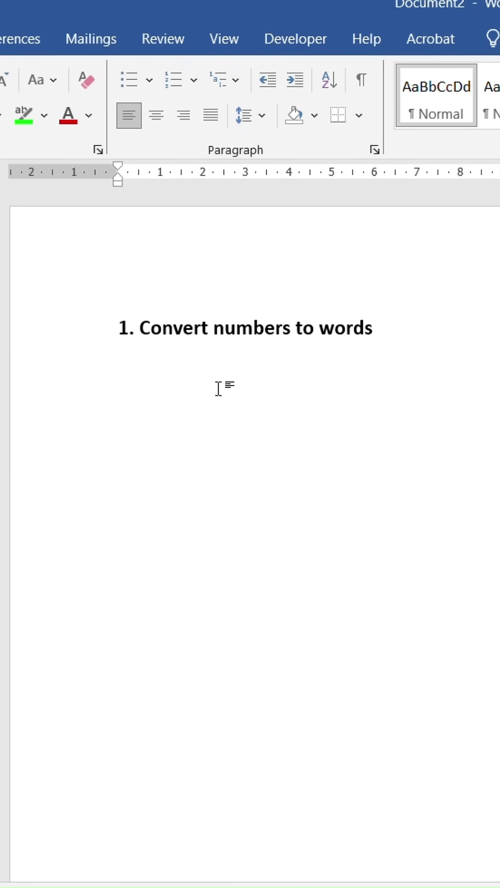
Insert a { =2500\*cardtext } field and update it to read "two thousand five hundred"
{"action": "key", "text": "ctrl+F9"}
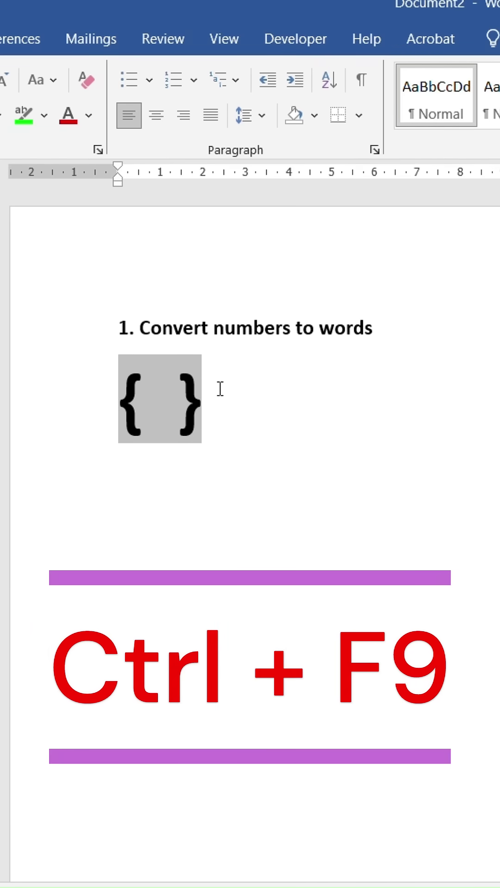
{"action": "type", "text": "= "}
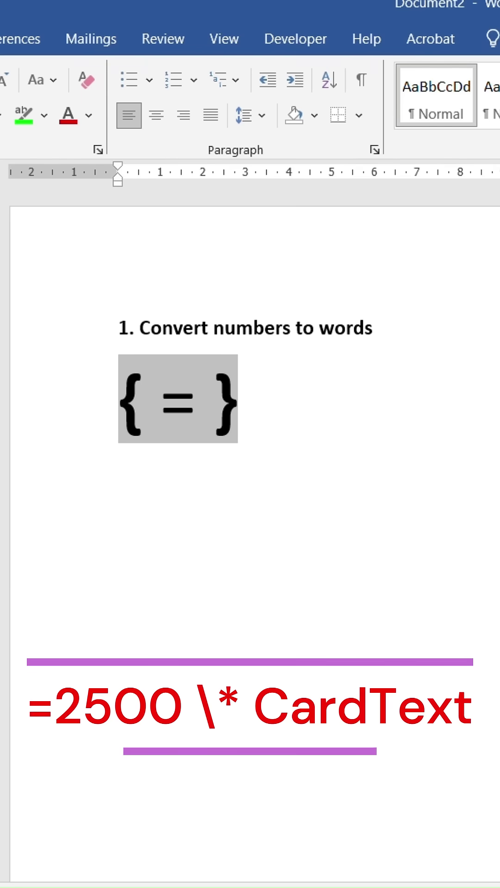
{"action": "type", "text": "2500"}
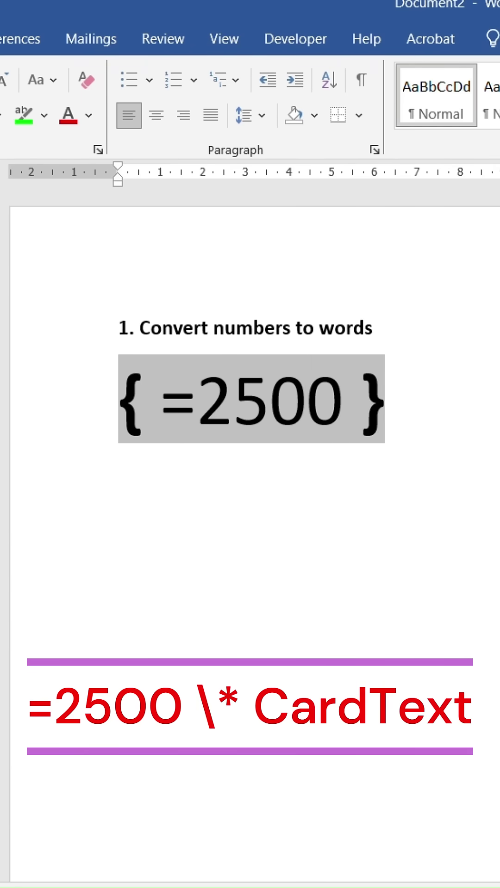
{"action": "type", "text": "\\*"}
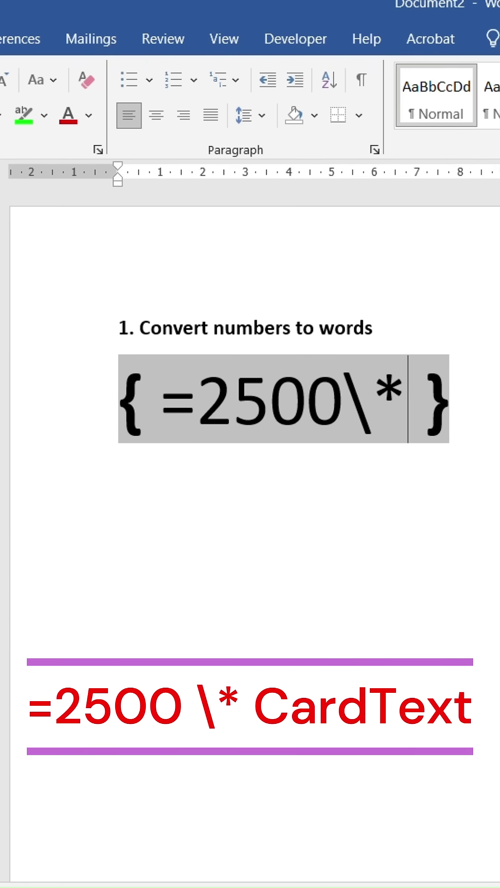
{"action": "type", "text": "cardtext"}
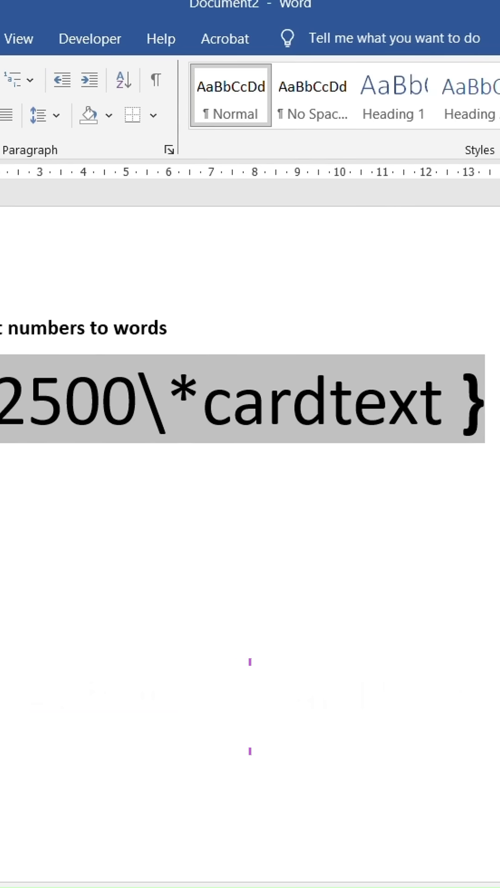
{"action": "key", "text": "F9"}
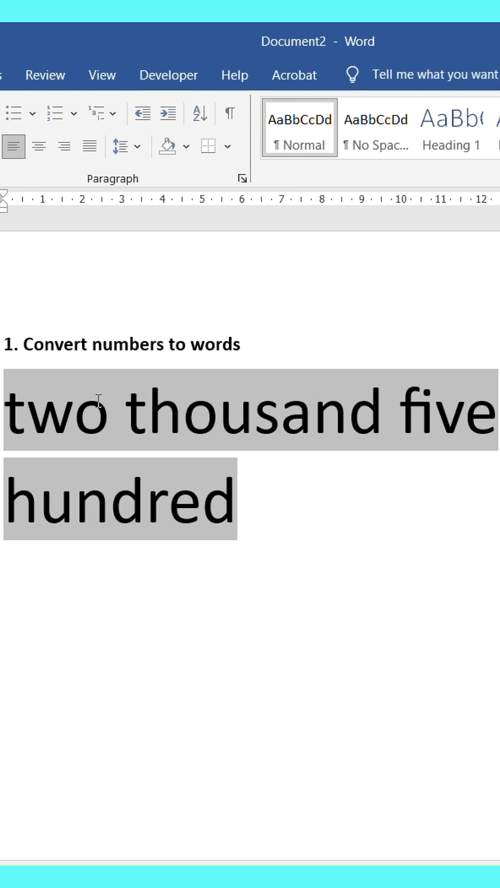
{"action": "left_click", "coordinate": [281, 527]}
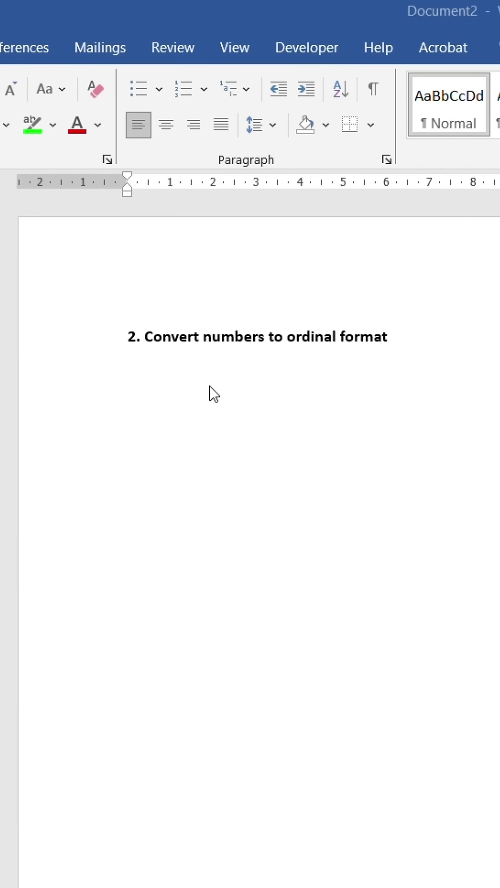
Insert a { =1\*ordinal } field beneath the heading and update it to show "1st"
{"action": "left_click", "coordinate": [210, 386]}
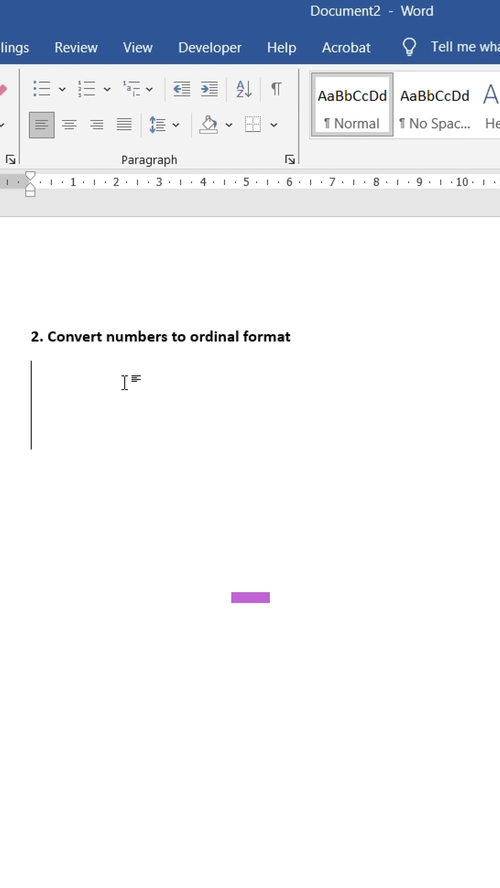
{"action": "key", "text": "ctrl+F9"}
{"action": "type", "text": "=1"}
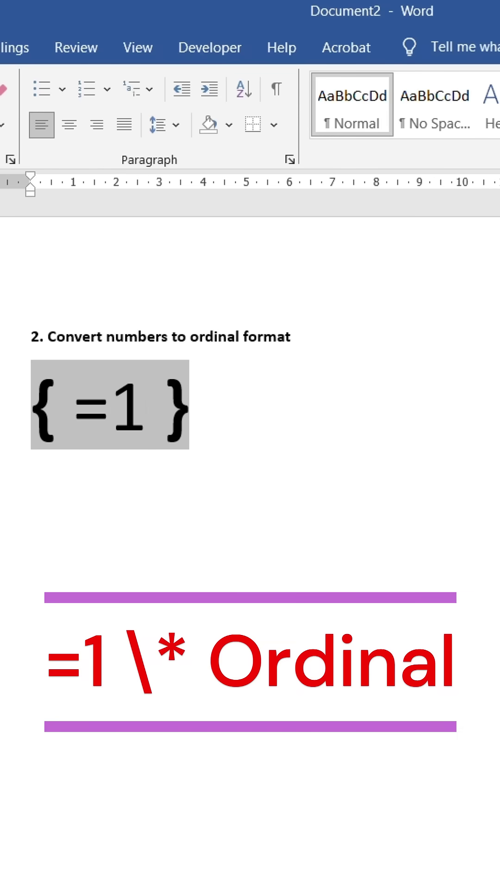
{"action": "type", "text": "\\*ordin"}
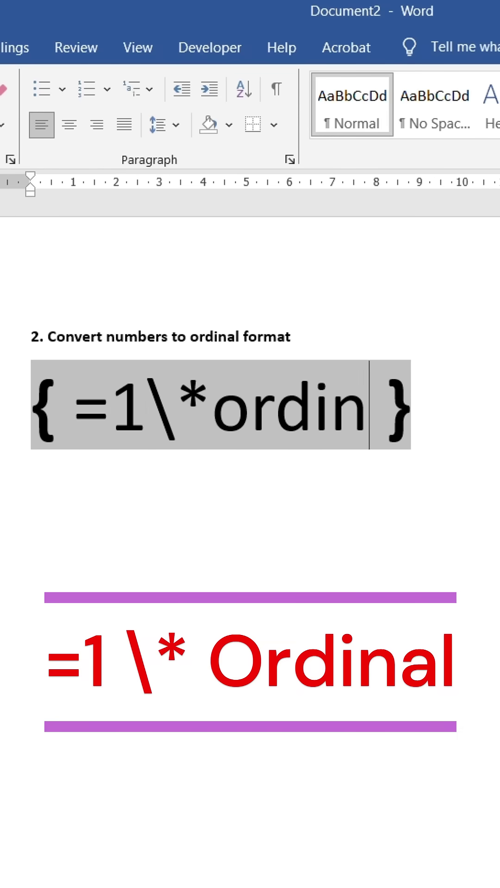
{"action": "type", "text": "al"}
{"action": "key", "text": "F9"}
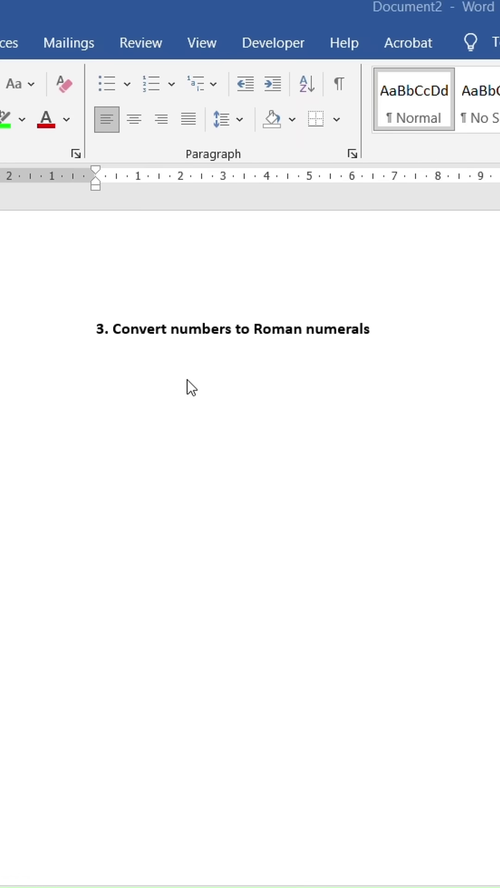
Insert a { =10\*roman } field beneath the heading and update it to show "X"
{"action": "left_click", "coordinate": [188, 383]}
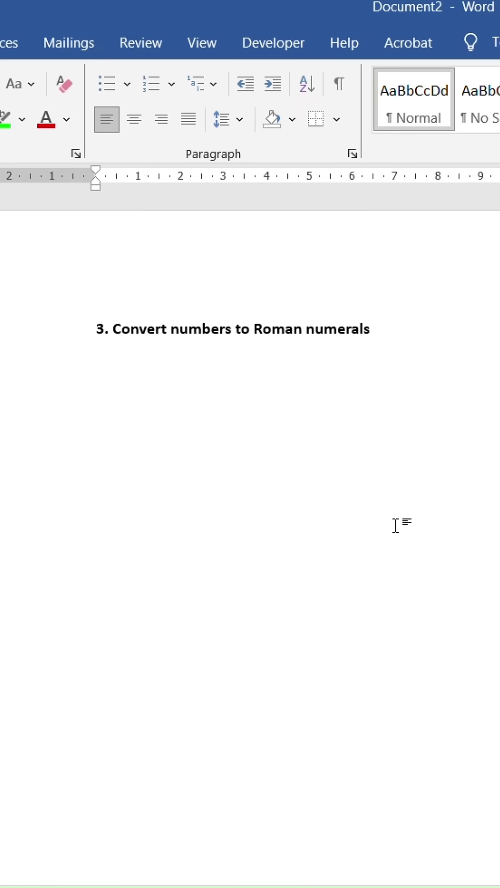
{"action": "key", "text": "ctrl+F9"}
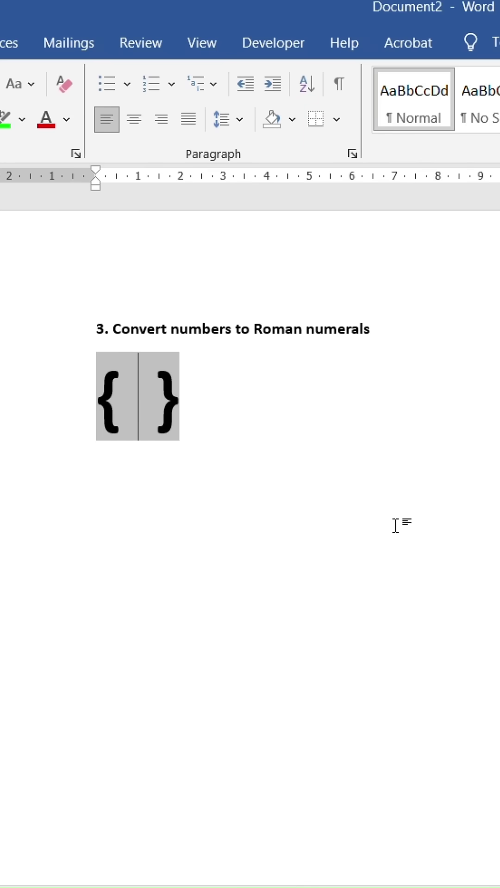
{"action": "type", "text": "=10\\* "}
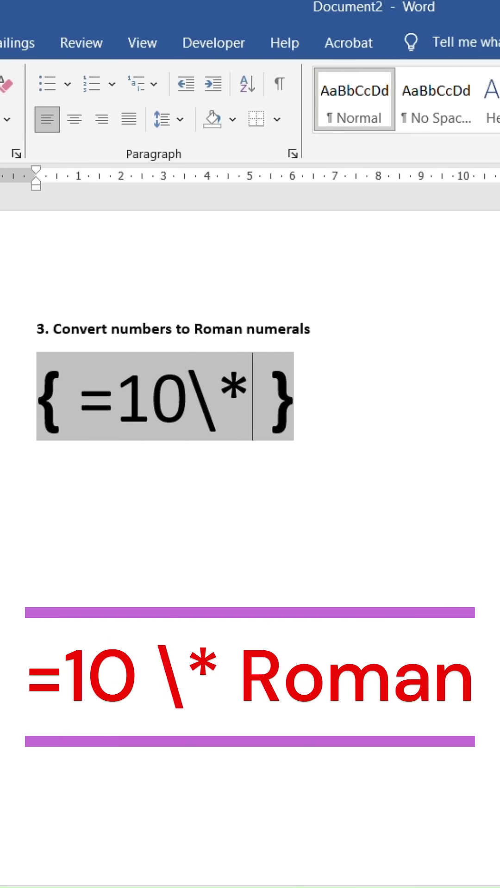
{"action": "type", "text": "roman"}
{"action": "key", "text": "F9"}
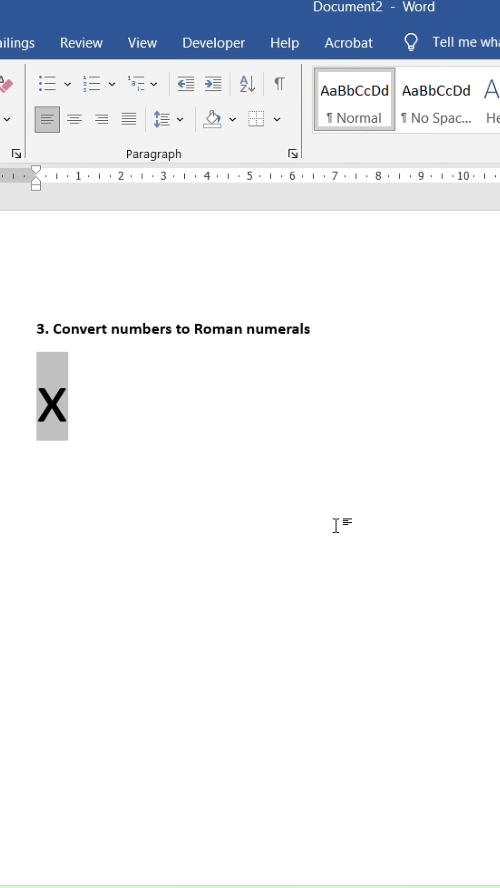
Reveal the cardtext field code and delete its old number to retype it as 2560
{"action": "key", "text": "shift+F9"}
{"action": "key", "text": "BackSpace"}
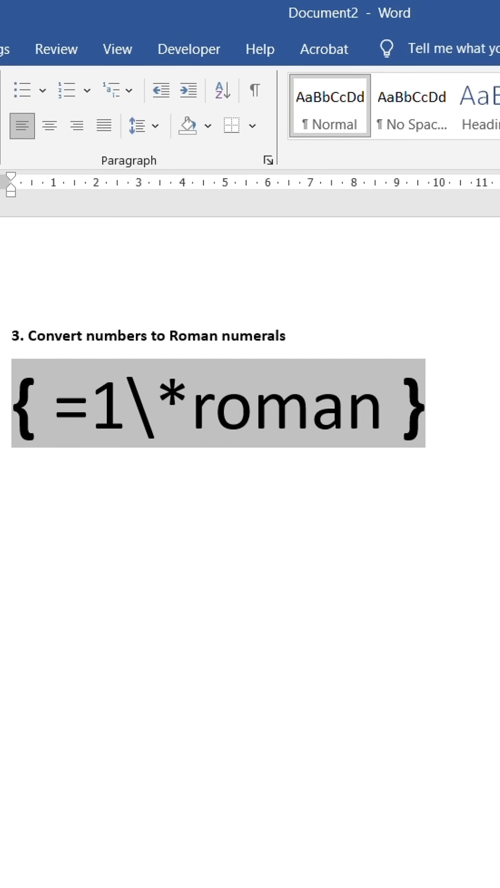
{"action": "key", "text": "BackSpace"}
{"action": "type", "text": "6"}
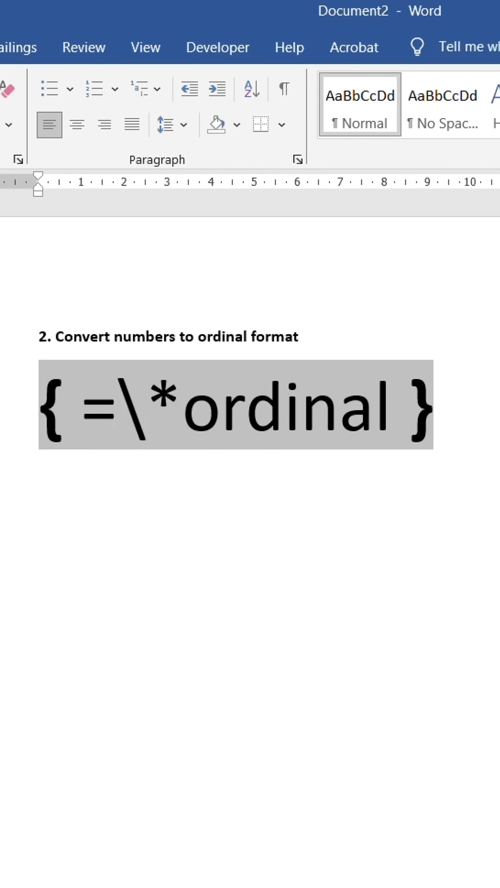